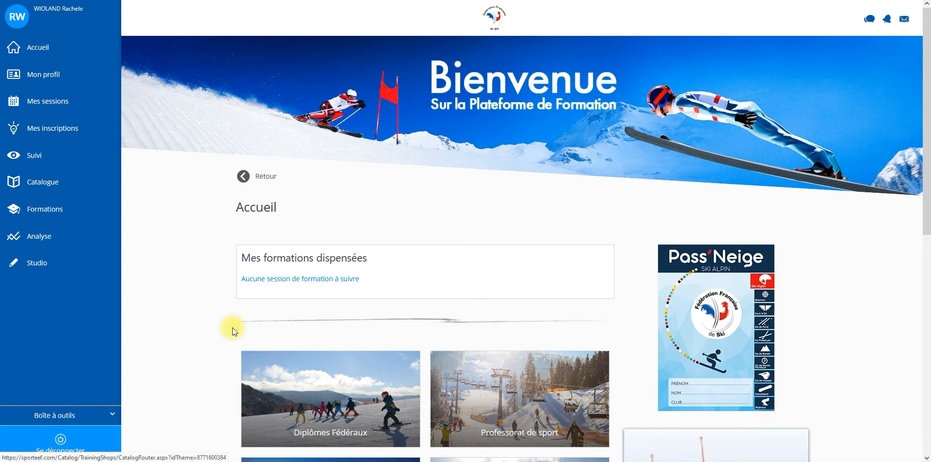
Create a new training course in the Formations administration and name it "Phys-chimie thème 1 seconde".
{"action": "left_click", "coordinate": [43, 212]}
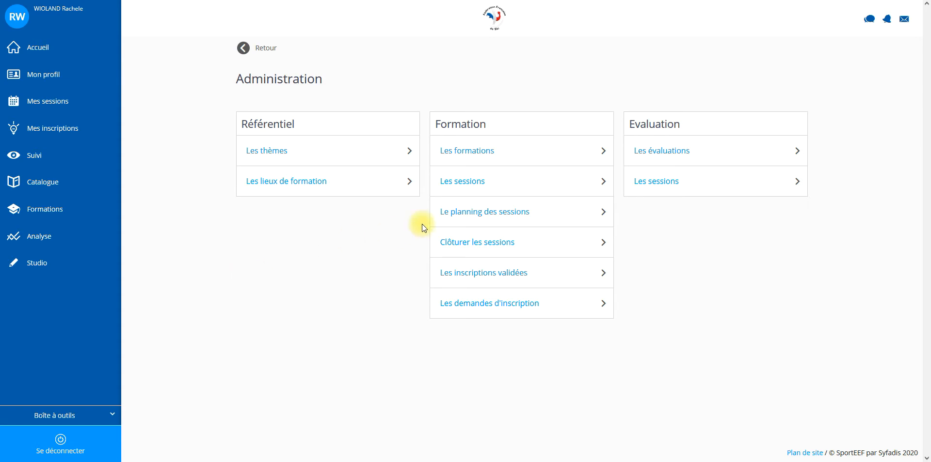
{"action": "left_click", "coordinate": [476, 154]}
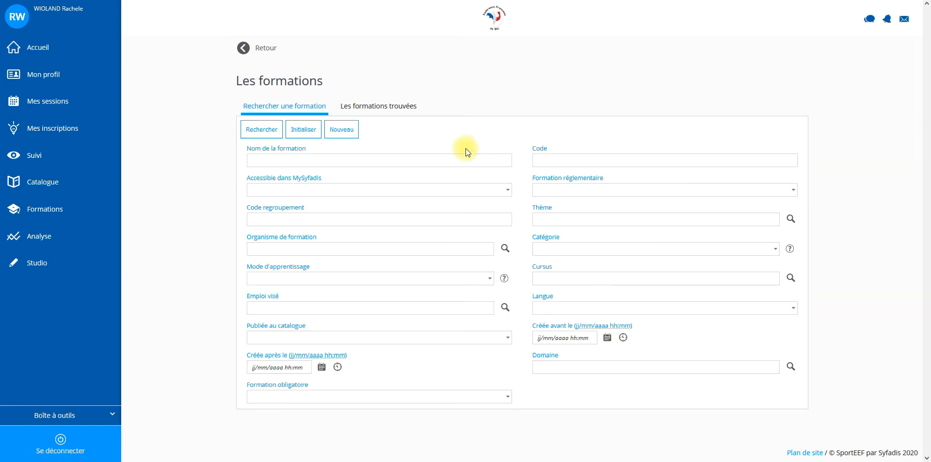
{"action": "left_click", "coordinate": [348, 131]}
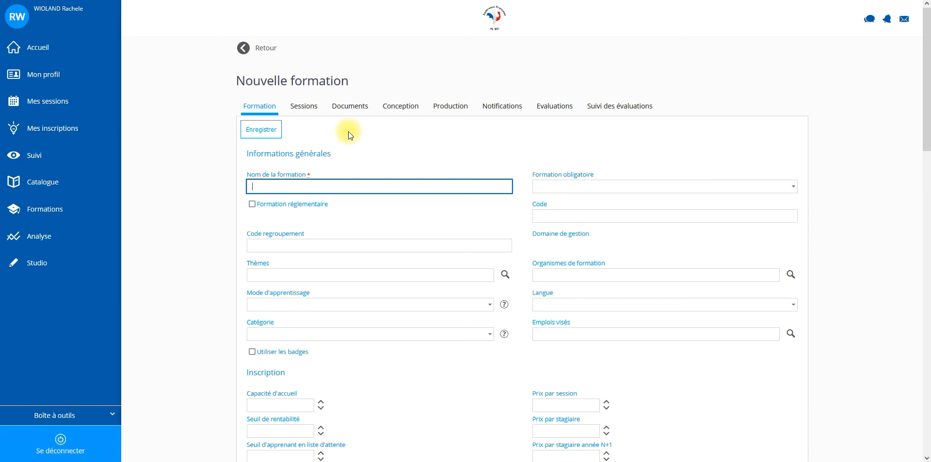
{"action": "type", "text": "Phy"}
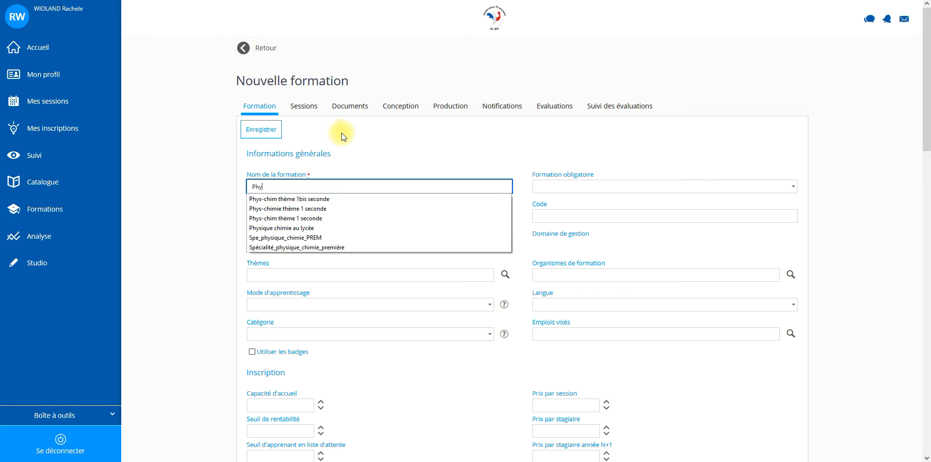
{"action": "left_click", "coordinate": [288, 209]}
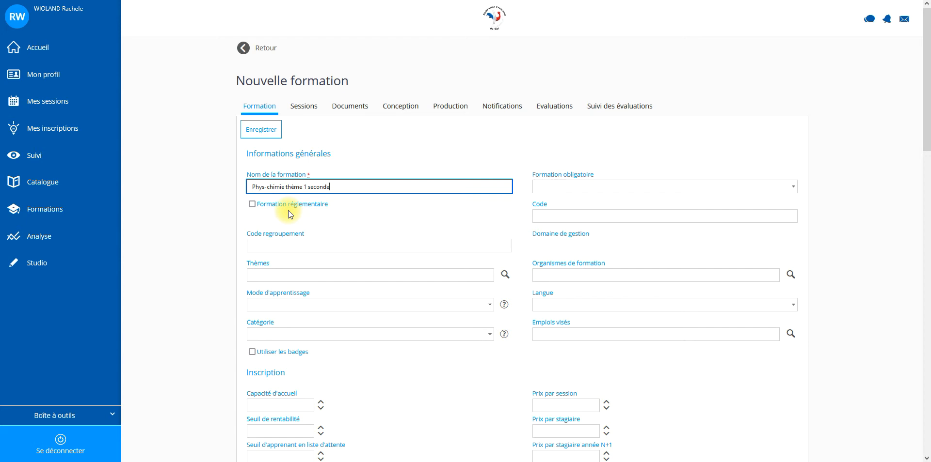
Set the new course's grouping code (Code regroupement) to FFski_Phys_chimie.
{"action": "left_click", "coordinate": [274, 245]}
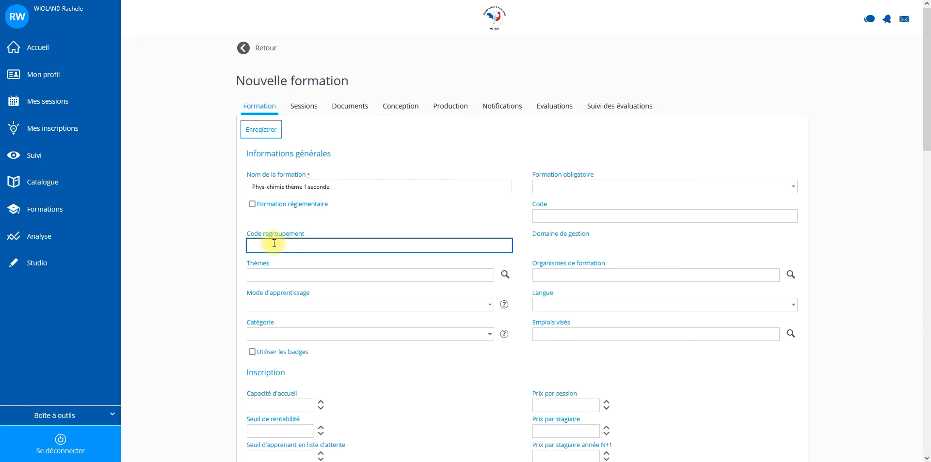
{"action": "type", "text": "F"}
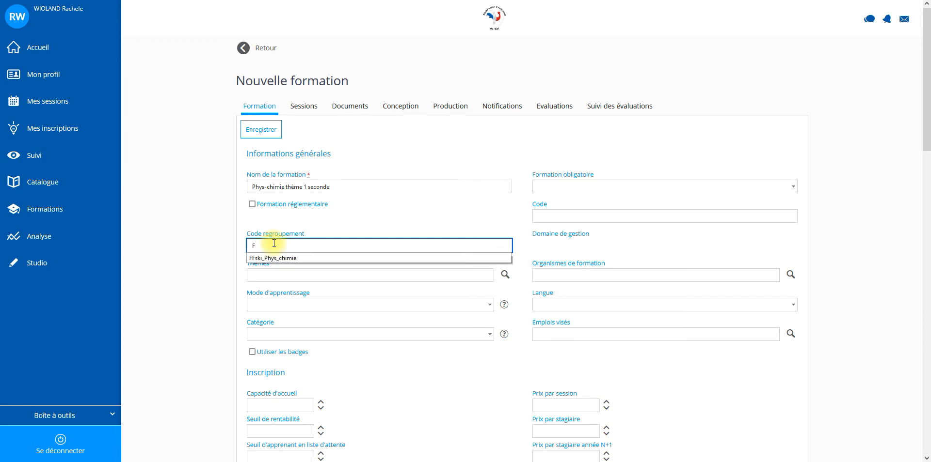
{"action": "left_click", "coordinate": [275, 259]}
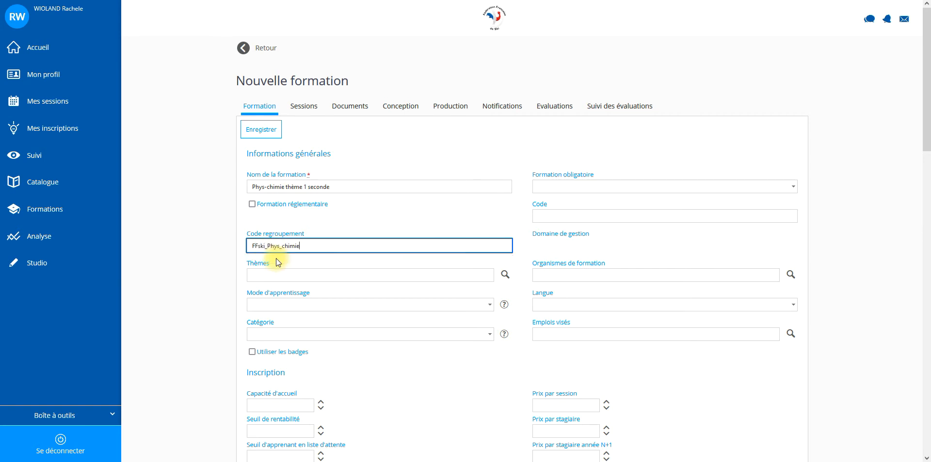
Set the course's code to GER_Phys_chimie_SECONDE and its learning mode to Mixte (blended learning).
{"action": "left_click", "coordinate": [554, 218]}
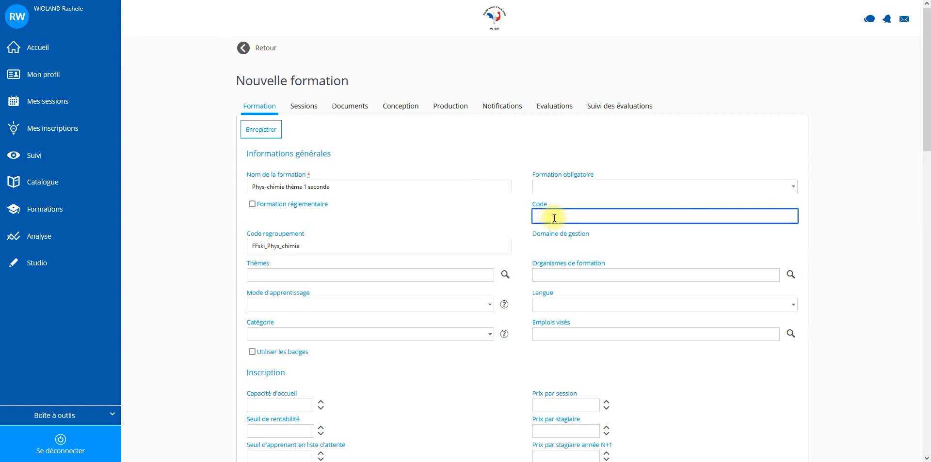
{"action": "type", "text": "GER"}
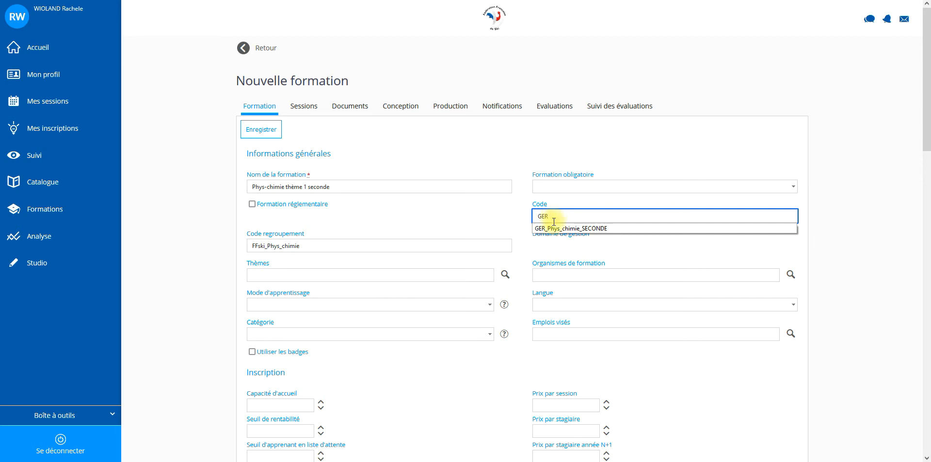
{"action": "left_click", "coordinate": [553, 228]}
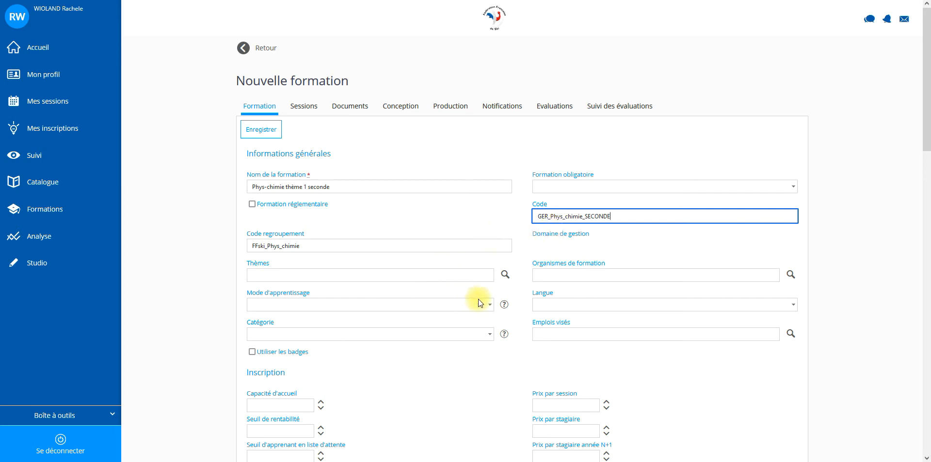
{"action": "left_click", "coordinate": [490, 306]}
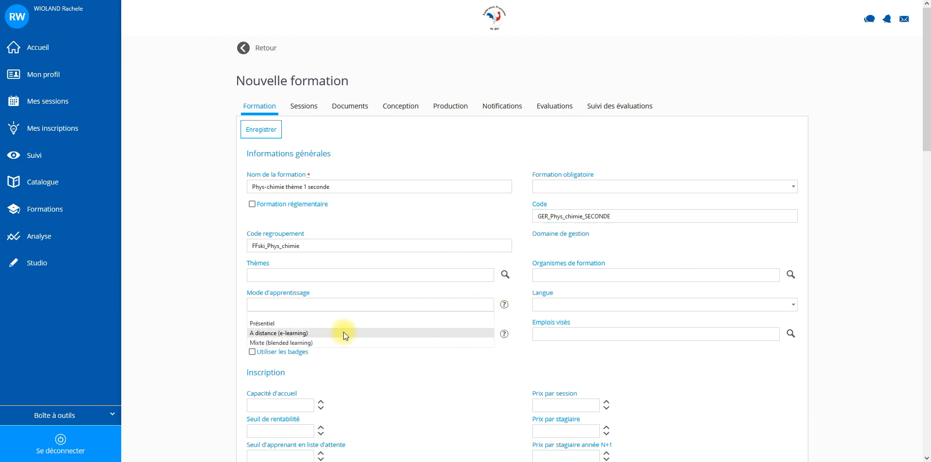
{"action": "left_click", "coordinate": [307, 344]}
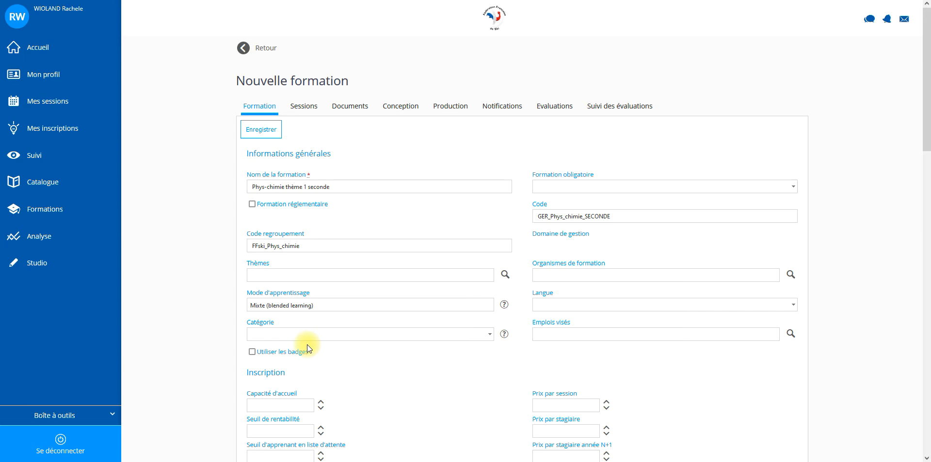
Write "Constitution et transformations de la matière" as the course description in the HTML editor and save the text.
{"action": "left_click_drag", "start_coordinate": [926, 124], "coordinate": [926, 198]}
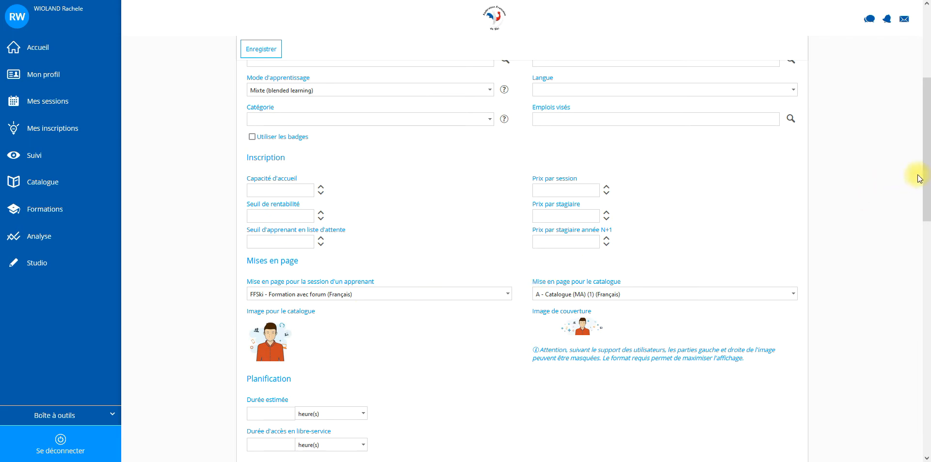
{"action": "scroll", "coordinate": [927, 167], "scroll_direction": "up", "scroll_amount": 1}
{"action": "left_click_drag", "start_coordinate": [927, 167], "coordinate": [927, 239]}
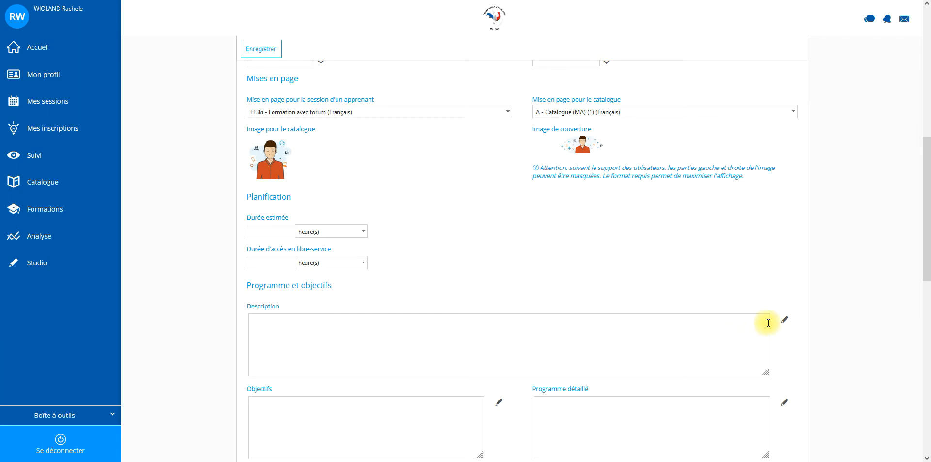
{"action": "left_click", "coordinate": [784, 321]}
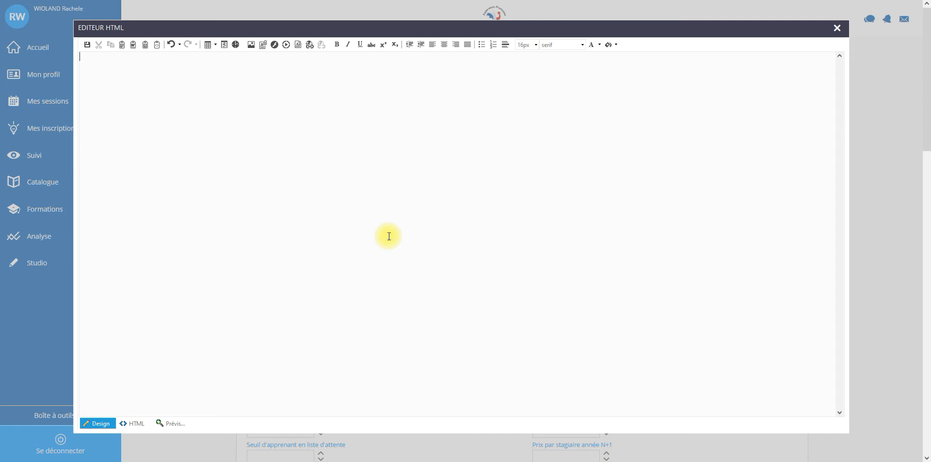
{"action": "type", "text": "Constitution et transf"}
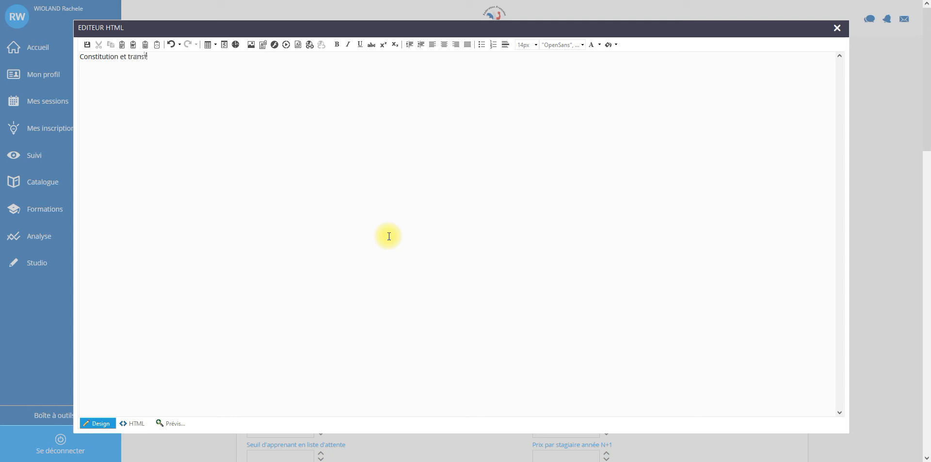
{"action": "type", "text": "ormations de la matière"}
{"action": "left_click", "coordinate": [86, 44]}
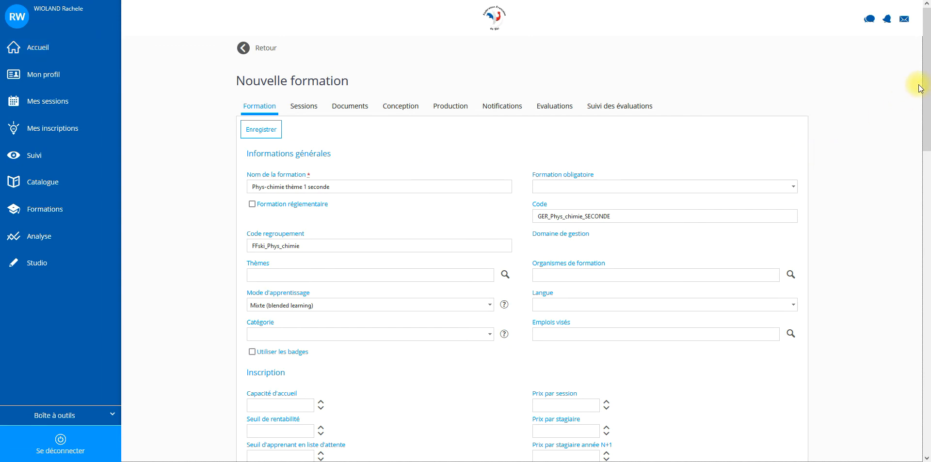
Save the new course record with the details filled in so far.
{"action": "scroll", "coordinate": [923, 112], "scroll_direction": "down", "scroll_amount": 5}
{"action": "left_click_drag", "start_coordinate": [925, 134], "coordinate": [927, 46]}
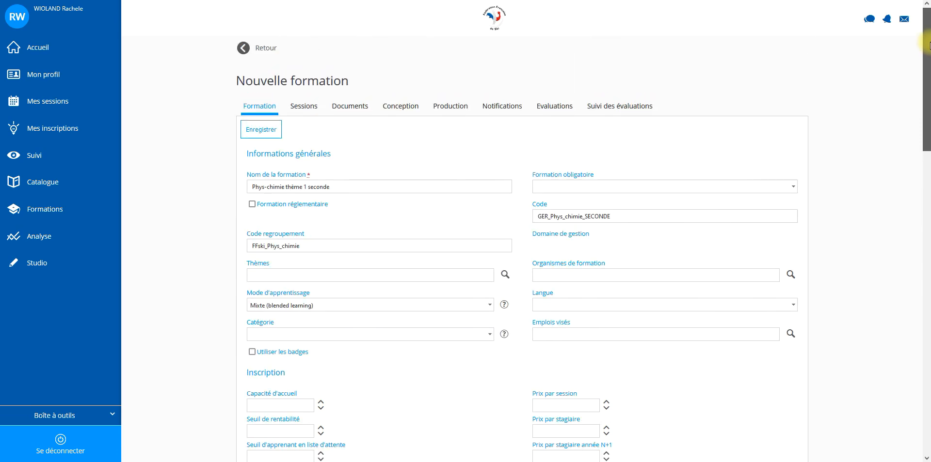
{"action": "left_click", "coordinate": [255, 129]}
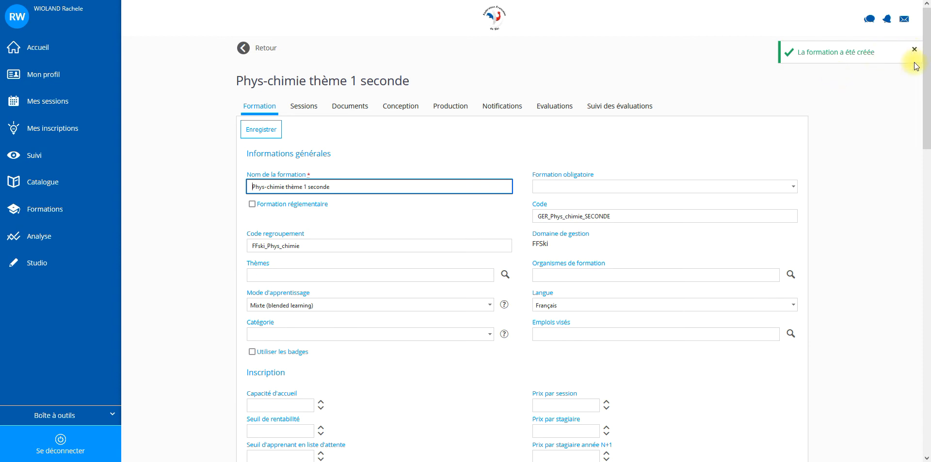
Upload "essai image" as the catalogue image, cropped around the large flask, and save the course.
{"action": "left_click_drag", "start_coordinate": [927, 104], "coordinate": [927, 194]}
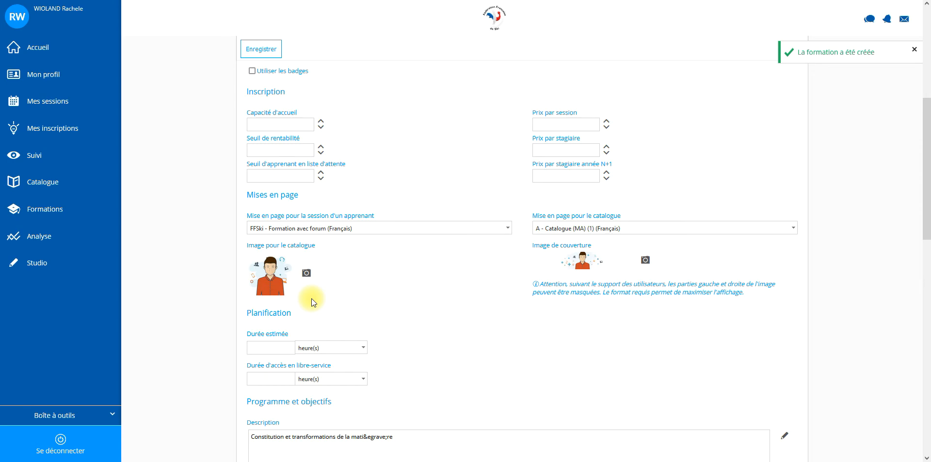
{"action": "left_click", "coordinate": [307, 272]}
{"action": "left_click", "coordinate": [440, 361]}
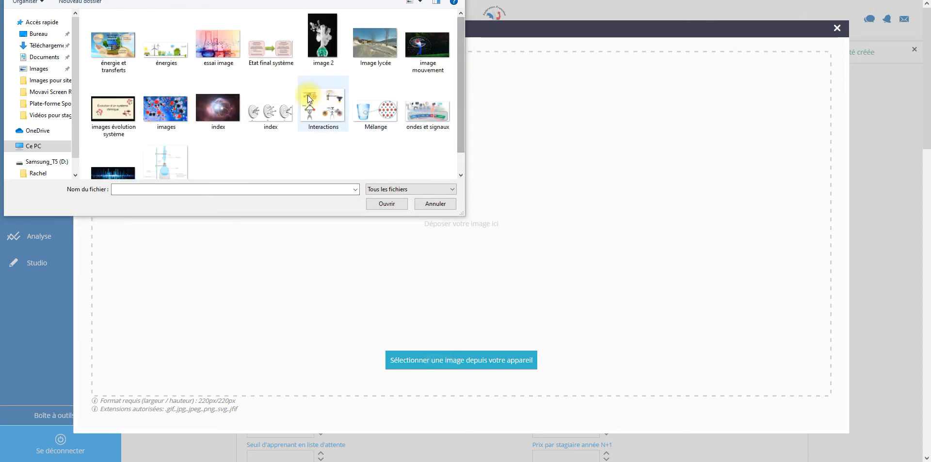
{"action": "double_click", "coordinate": [214, 49]}
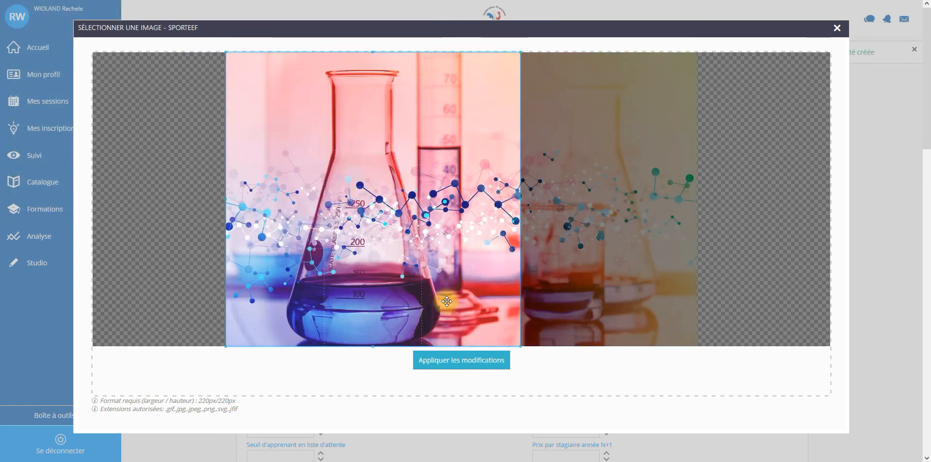
{"action": "left_click_drag", "start_coordinate": [306, 185], "coordinate": [328, 186]}
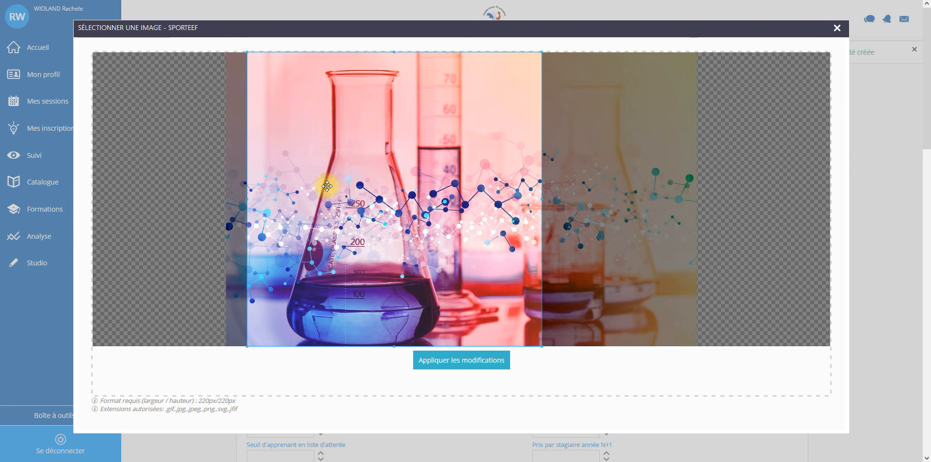
{"action": "left_click", "coordinate": [423, 359]}
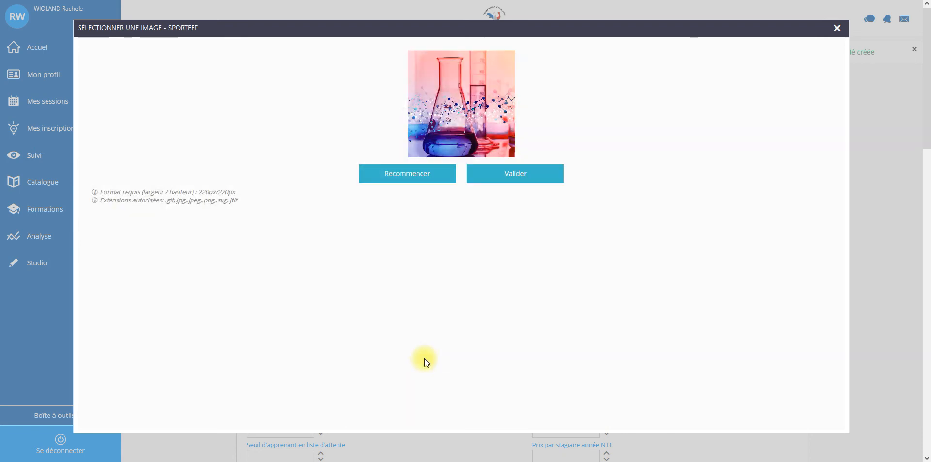
{"action": "left_click", "coordinate": [509, 176]}
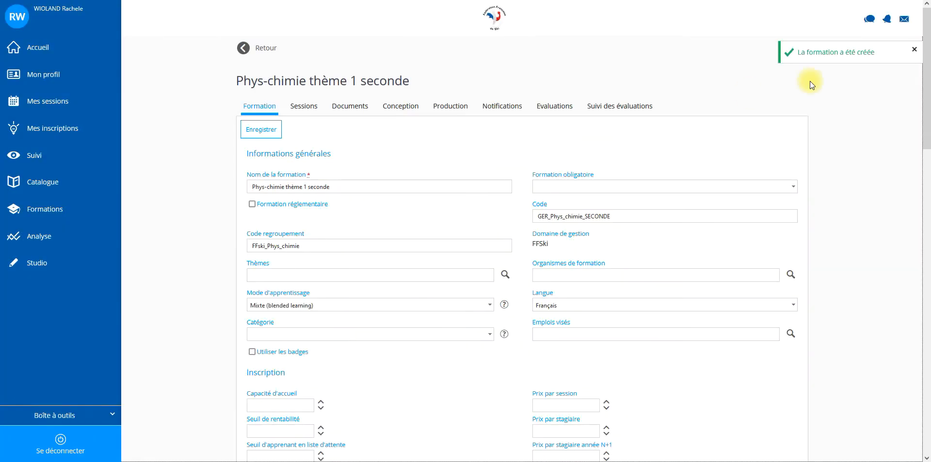
{"action": "left_click_drag", "start_coordinate": [927, 102], "coordinate": [928, 119]}
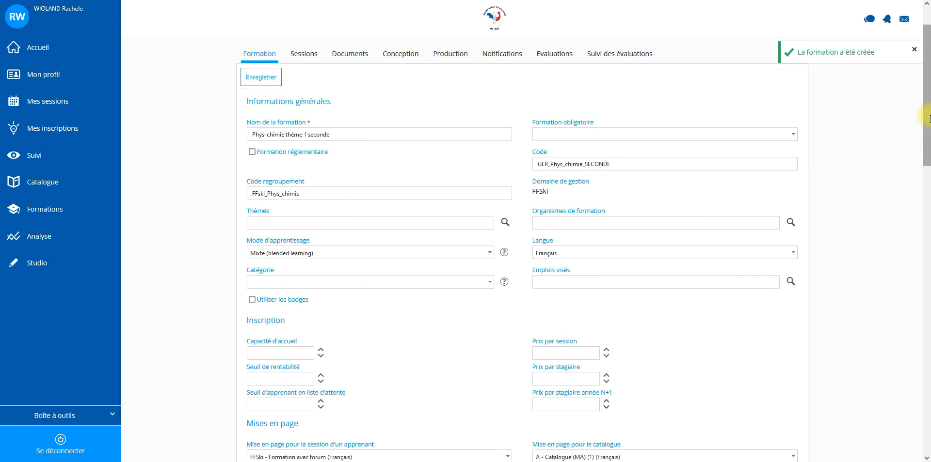
{"action": "left_click", "coordinate": [262, 82]}
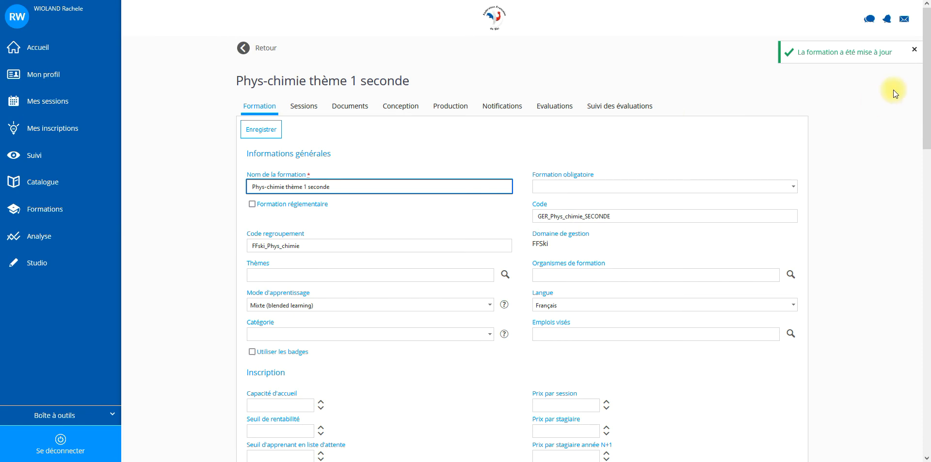
Upload "Image lycée" as the cover image, cropped to the band showing the building and snowy tables.
{"action": "left_click_drag", "start_coordinate": [923, 89], "coordinate": [922, 164]}
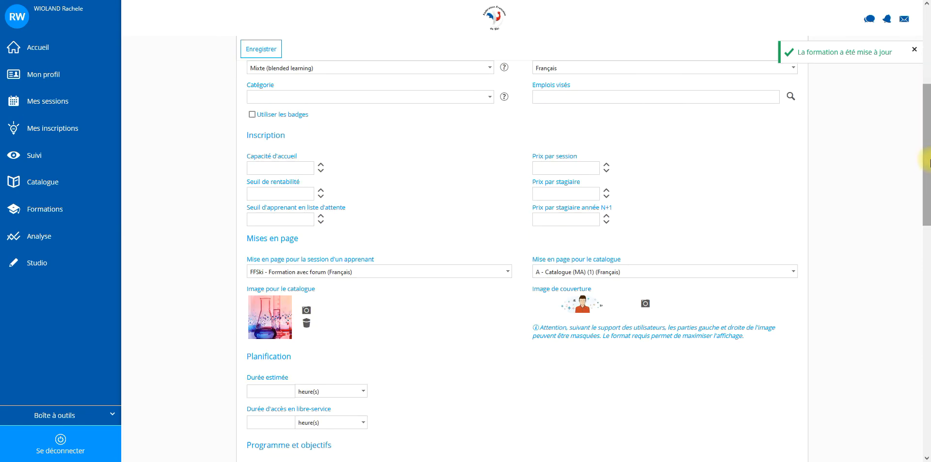
{"action": "left_click", "coordinate": [644, 304]}
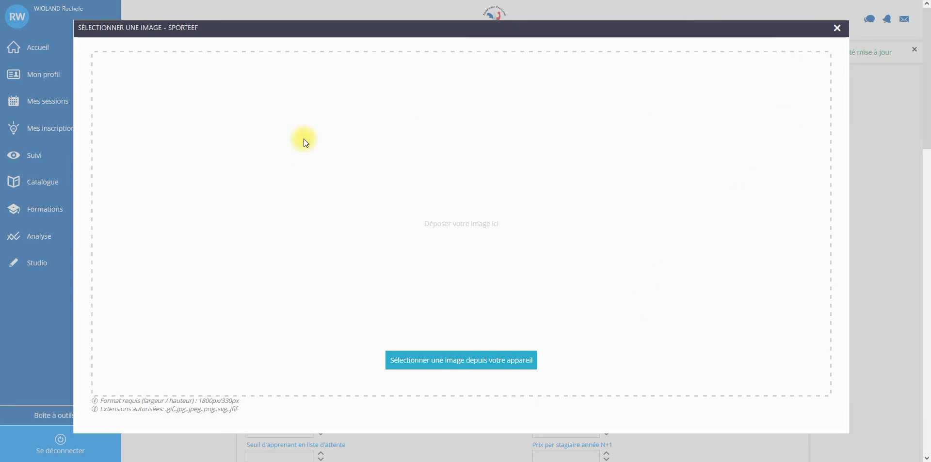
{"action": "left_click", "coordinate": [424, 362]}
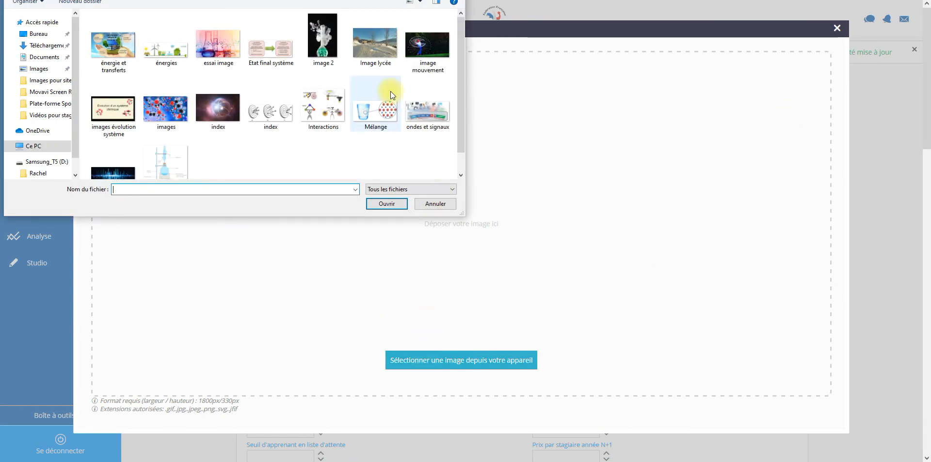
{"action": "double_click", "coordinate": [372, 42]}
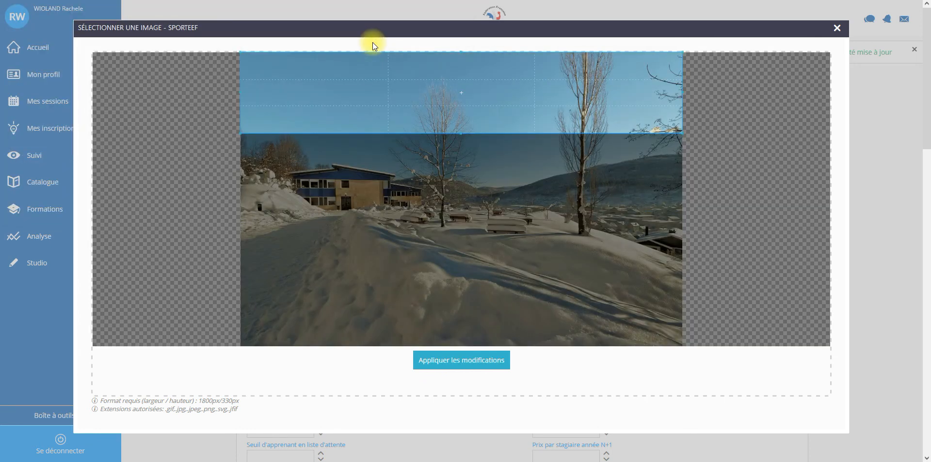
{"action": "left_click_drag", "start_coordinate": [364, 99], "coordinate": [360, 199]}
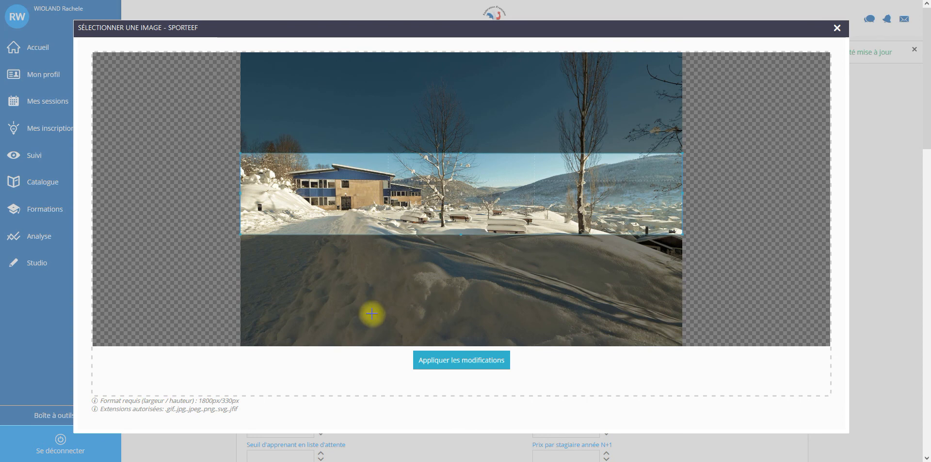
{"action": "left_click", "coordinate": [438, 361]}
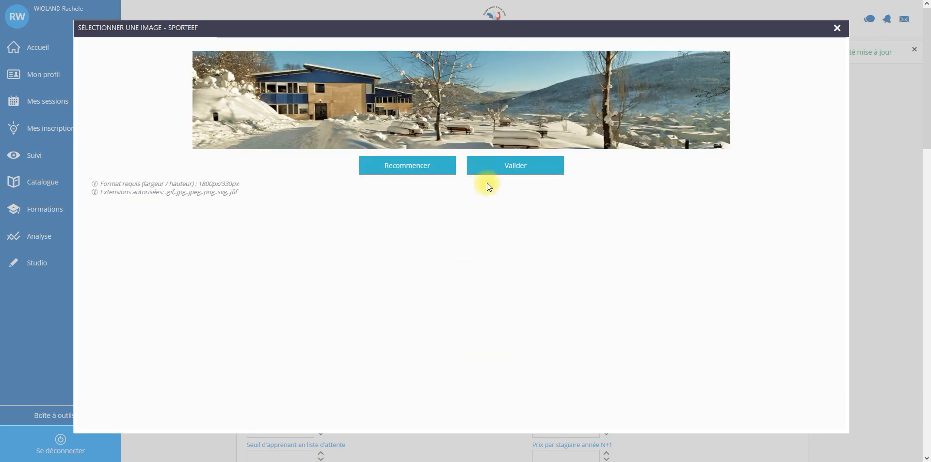
{"action": "left_click", "coordinate": [501, 166]}
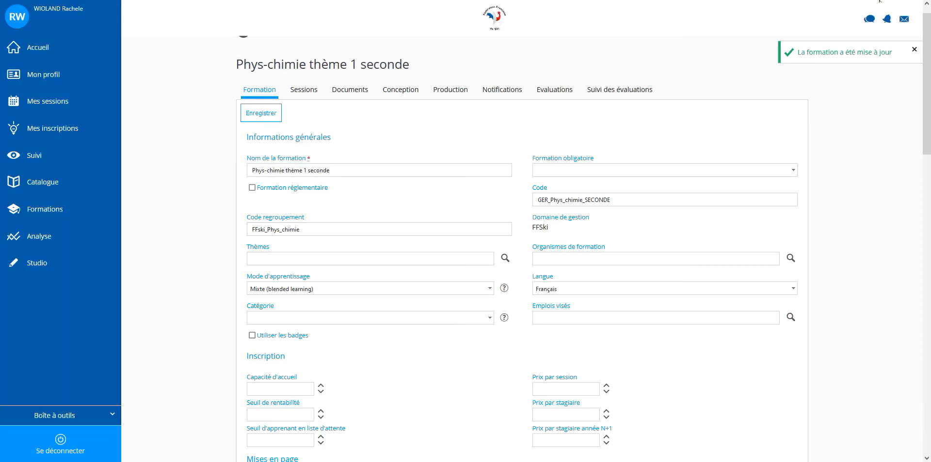
Review the course's layout images and save the course record.
{"action": "left_click_drag", "start_coordinate": [927, 42], "coordinate": [928, 114]}
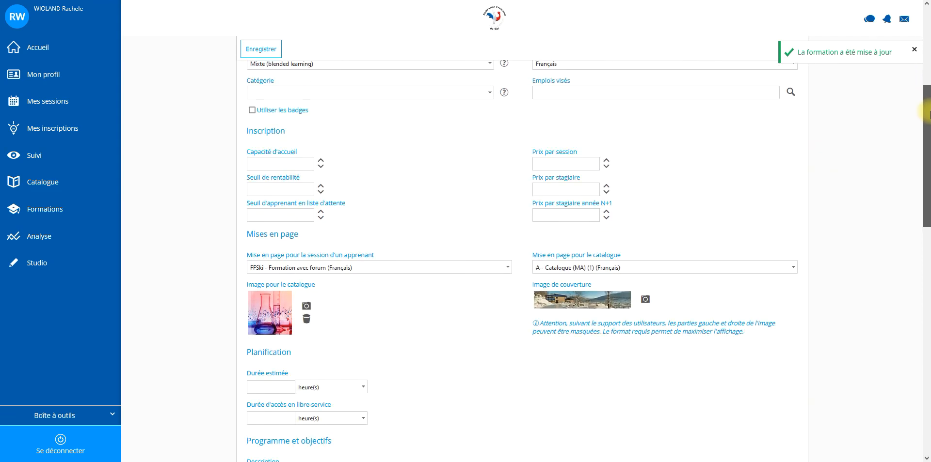
{"action": "left_click_drag", "start_coordinate": [927, 114], "coordinate": [927, 29]}
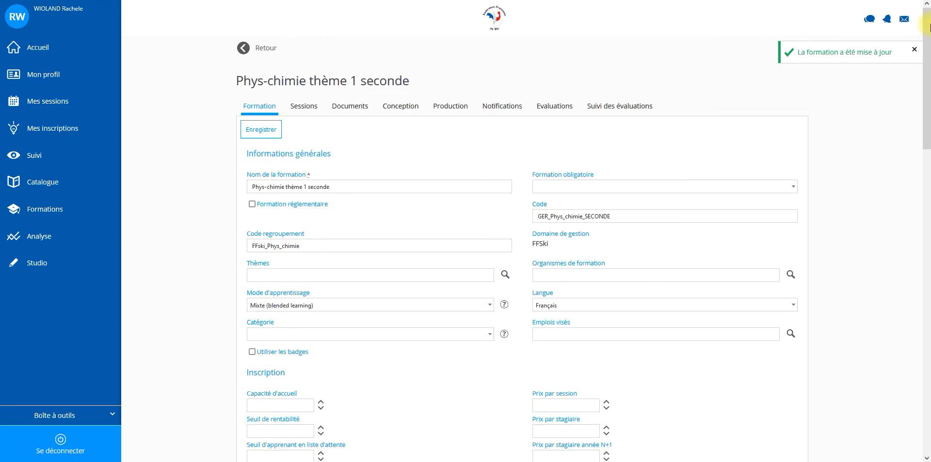
{"action": "left_click", "coordinate": [259, 130]}
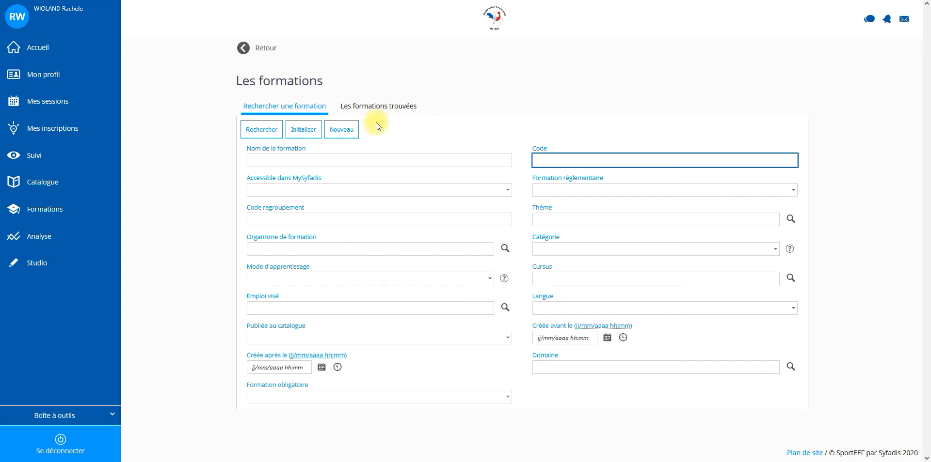
Browse the first two pages of the full course list to locate "Phys-chimie thème 1 seconde".
{"action": "left_click", "coordinate": [395, 115]}
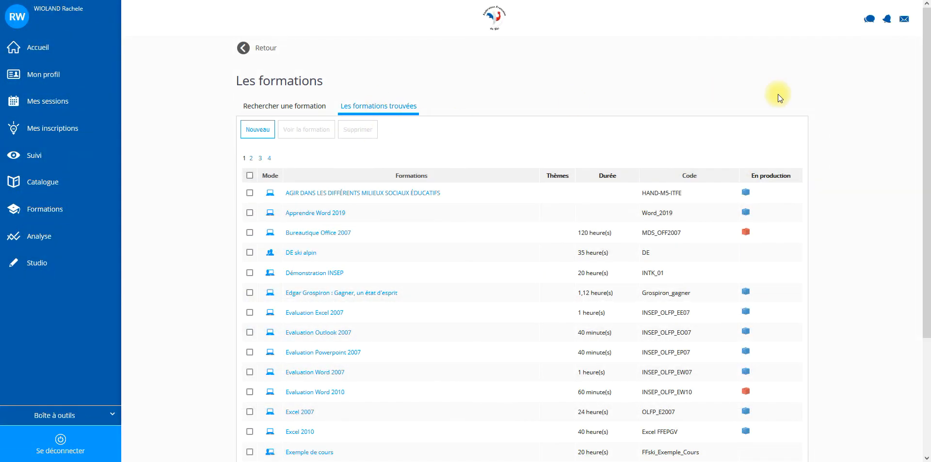
{"action": "left_click_drag", "start_coordinate": [925, 95], "coordinate": [929, 152]}
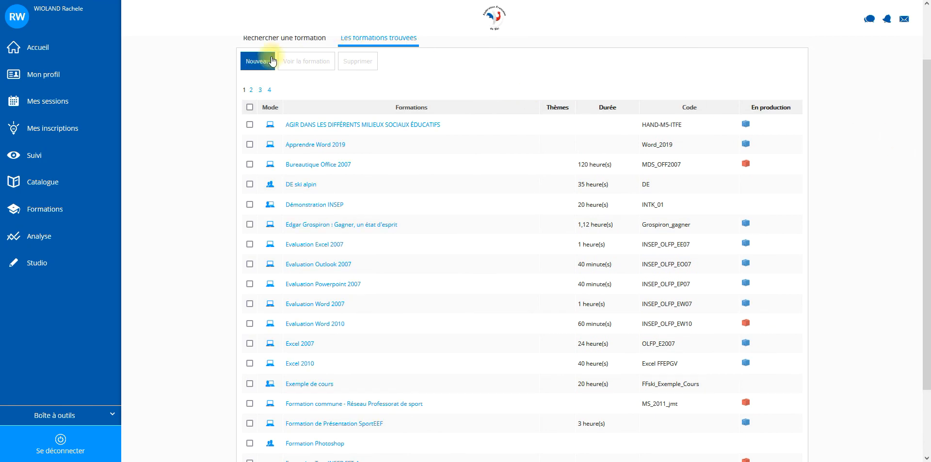
{"action": "left_click", "coordinate": [251, 90]}
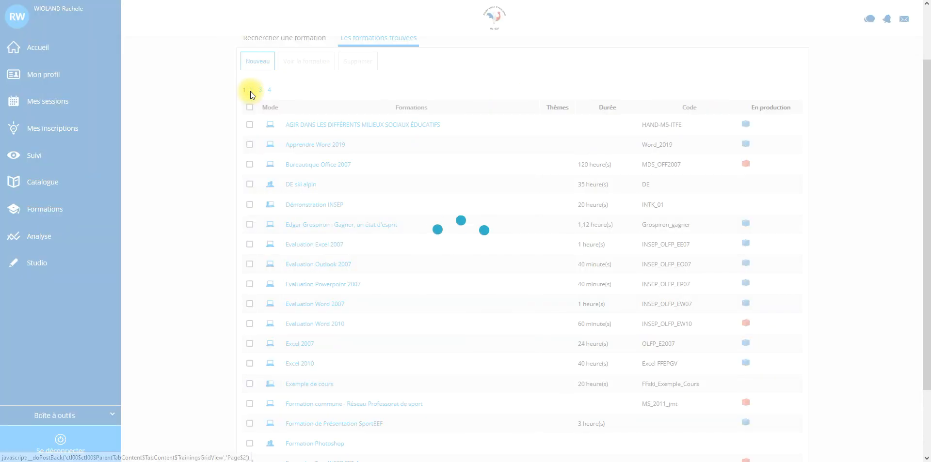
{"action": "left_click_drag", "start_coordinate": [926, 116], "coordinate": [927, 180]}
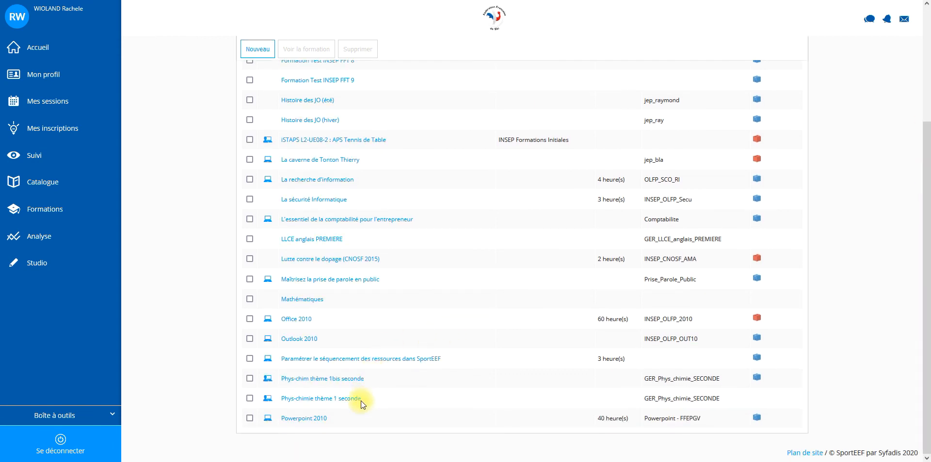
{"action": "left_click_drag", "start_coordinate": [927, 311], "coordinate": [926, 191]}
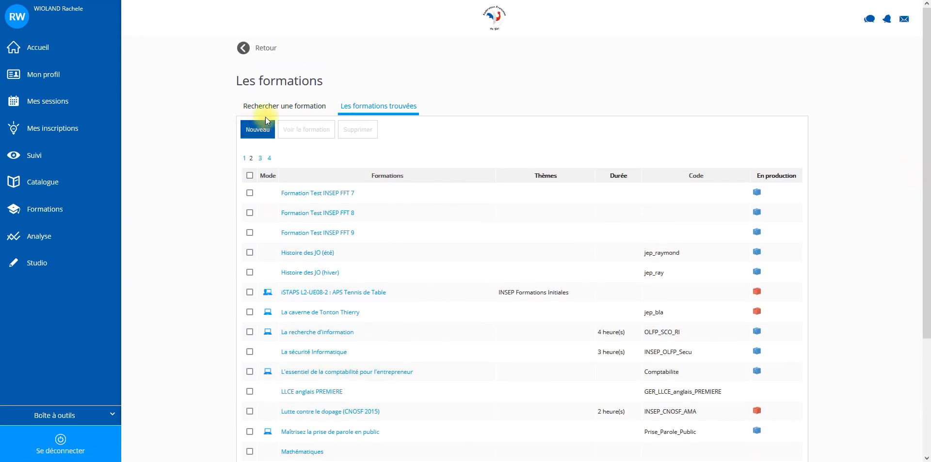
Search the courses by the grouping code "FFski_Phys_chimie" and select "Phys-chimie thème 1 seconde" in the results.
{"action": "left_click", "coordinate": [278, 111]}
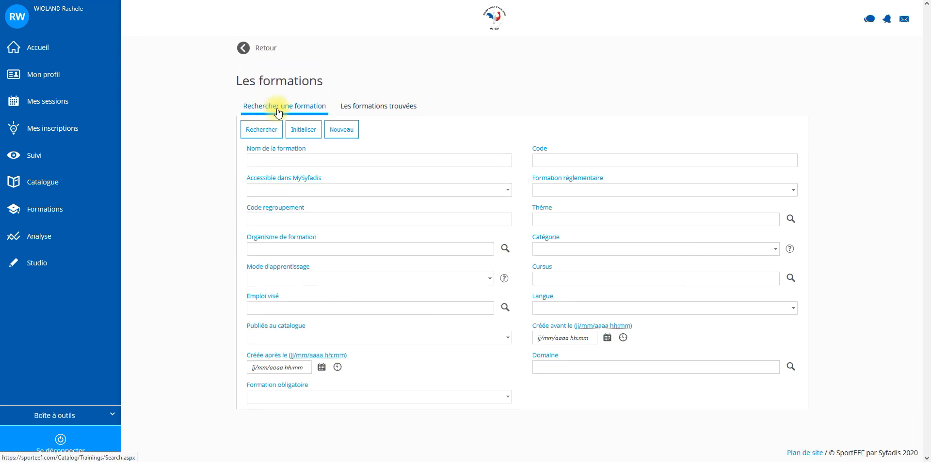
{"action": "left_click", "coordinate": [284, 219]}
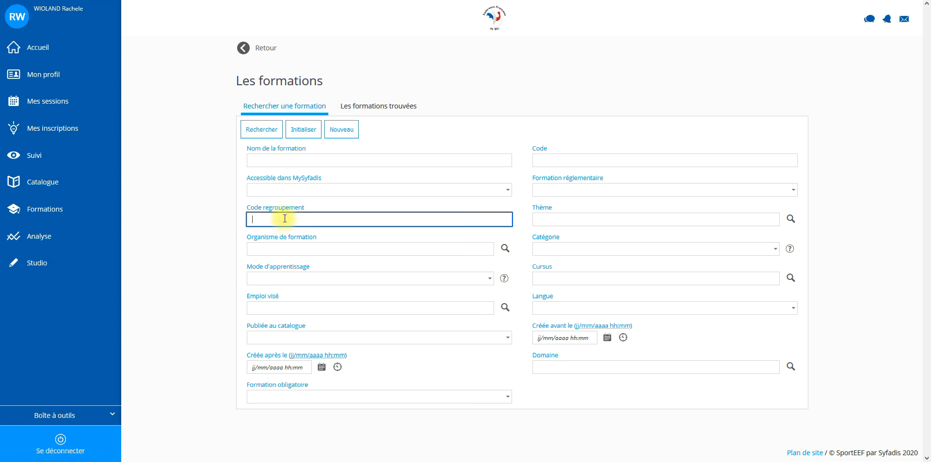
{"action": "type", "text": "FF"}
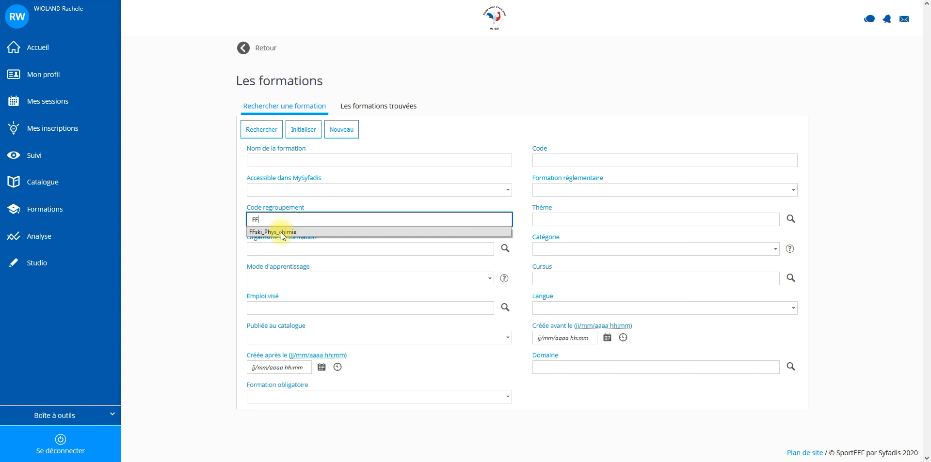
{"action": "left_click", "coordinate": [281, 231]}
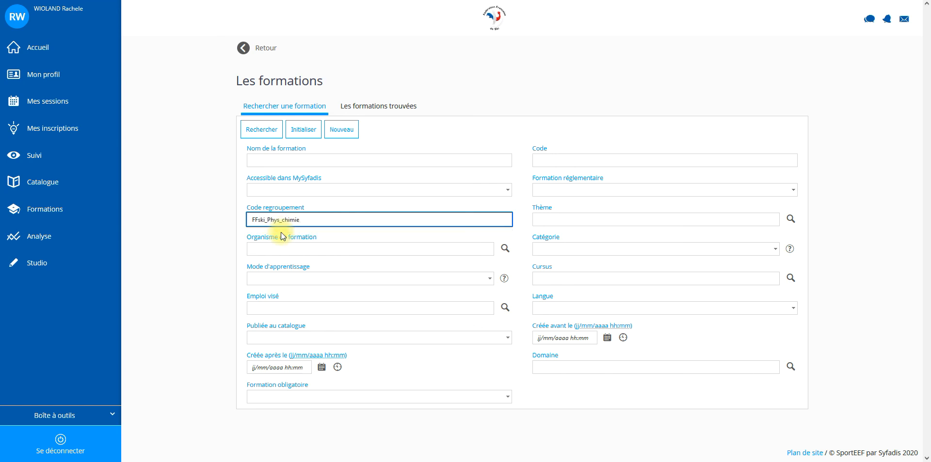
{"action": "left_click", "coordinate": [268, 129]}
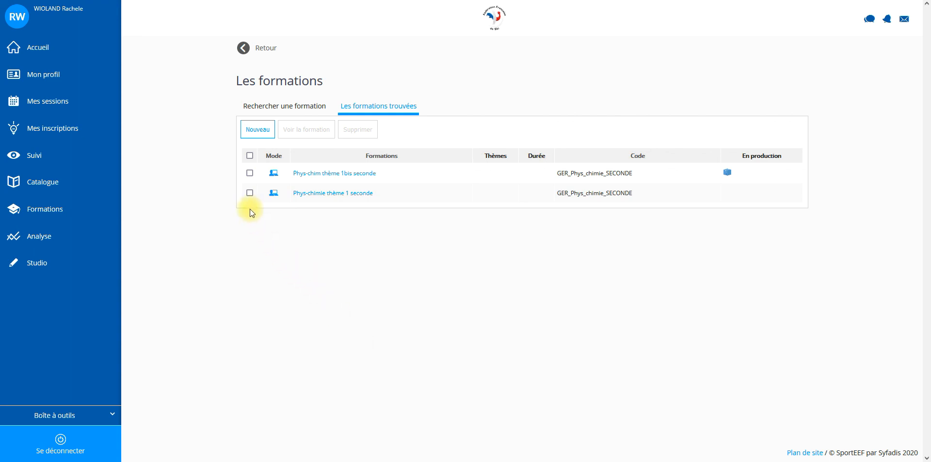
{"action": "left_click", "coordinate": [250, 193]}
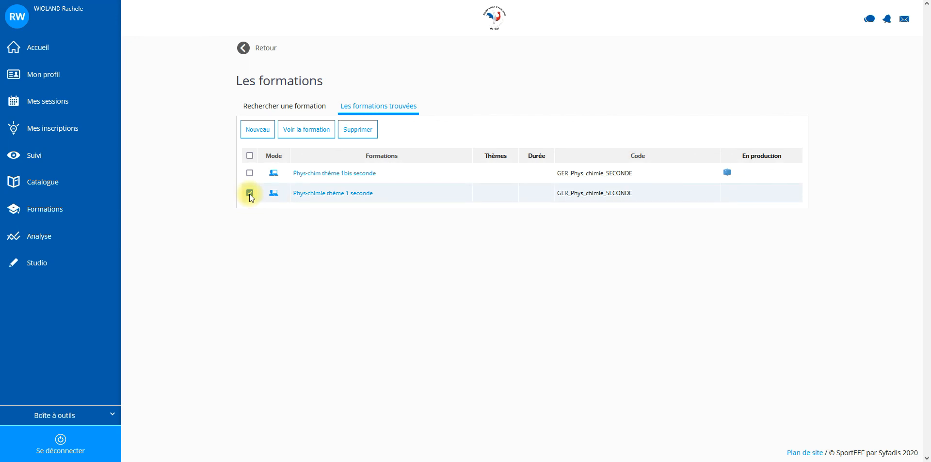